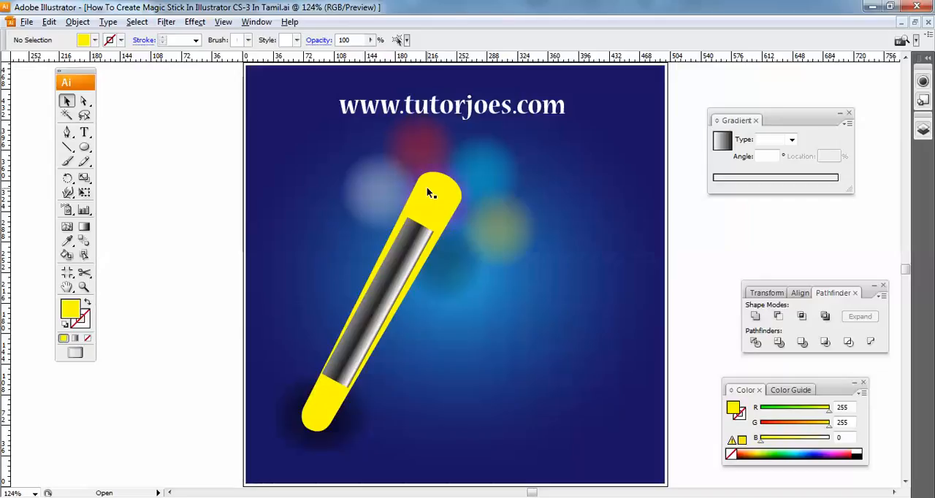
pyautogui.click(443, 208)
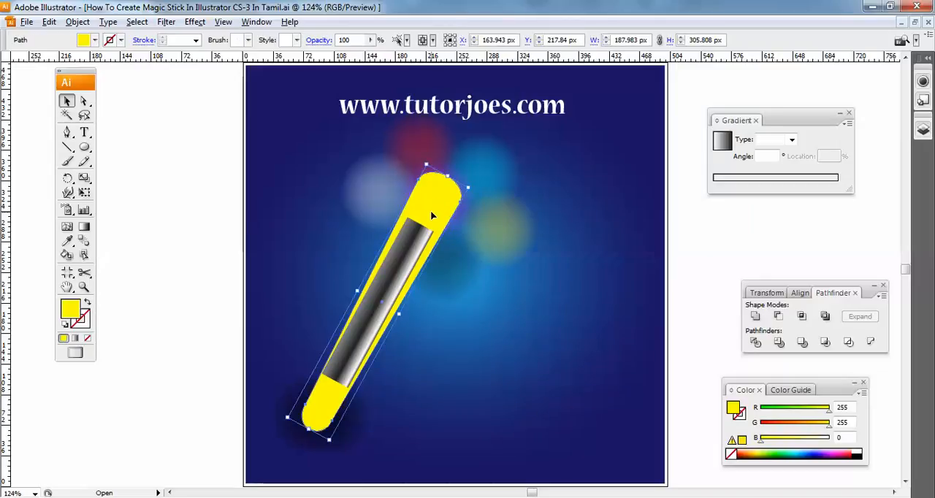
pyautogui.moveTo(432, 213); pyautogui.dragTo(472, 253)
pyautogui.click(437, 202)
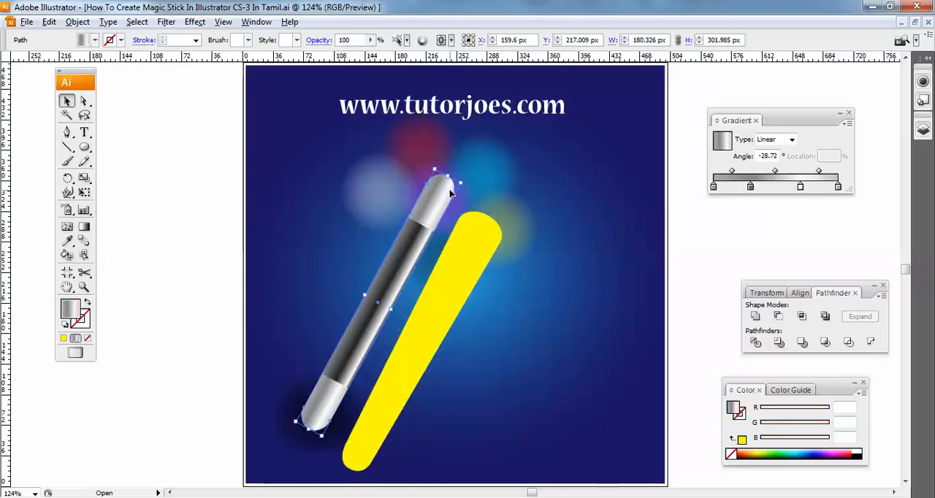
pyautogui.moveTo(475, 252); pyautogui.dragTo(440, 207)
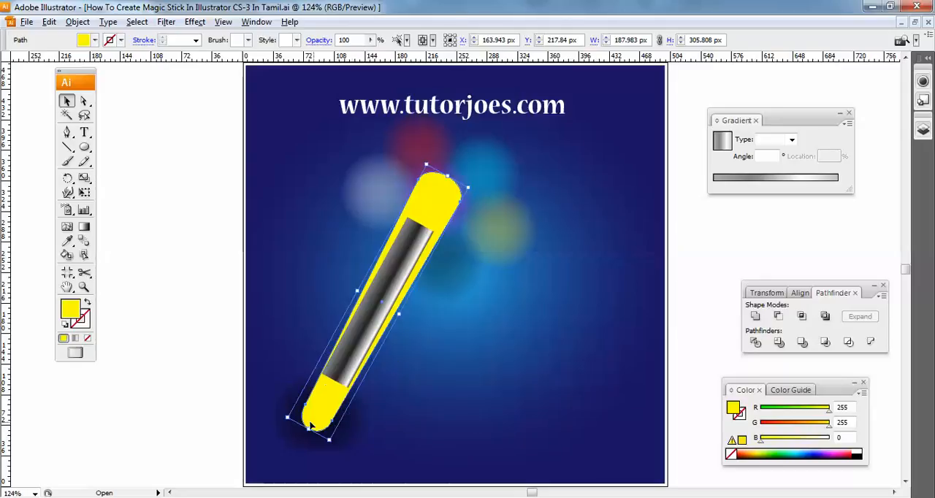
# - Nudge the yellow shape over the wand slightly left and up, and apply a Feather effect with a 25 px radius
pyautogui.press('Left')
pyautogui.press('Up')
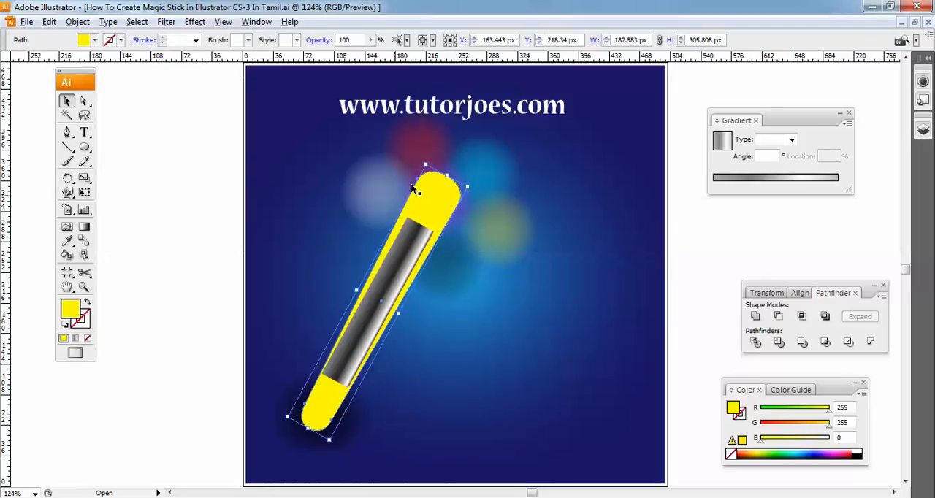
pyautogui.click(201, 26)
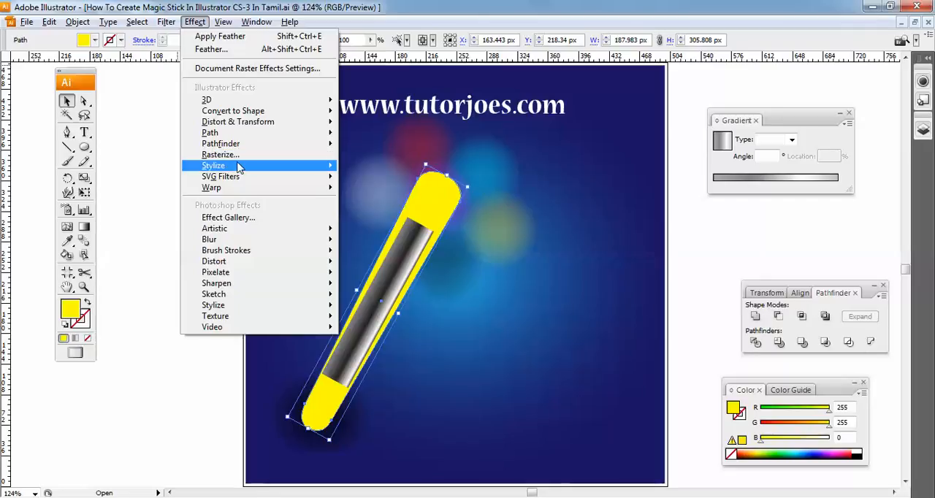
pyautogui.moveTo(322, 177)
pyautogui.click(376, 198)
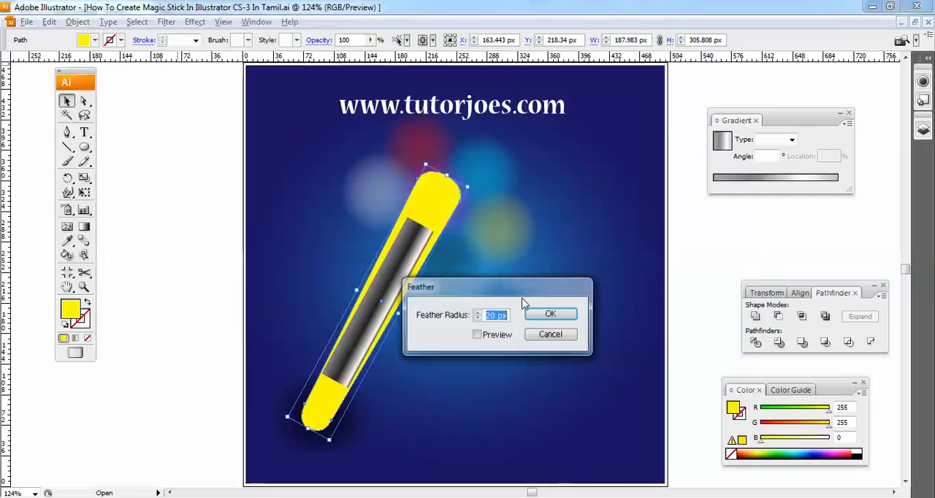
pyautogui.click(477, 336)
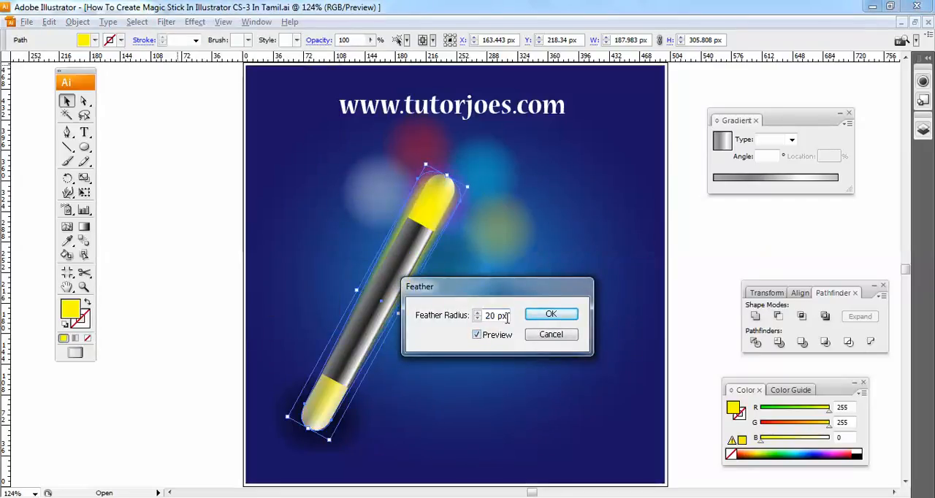
pyautogui.write('25')
pyautogui.press('Tab')
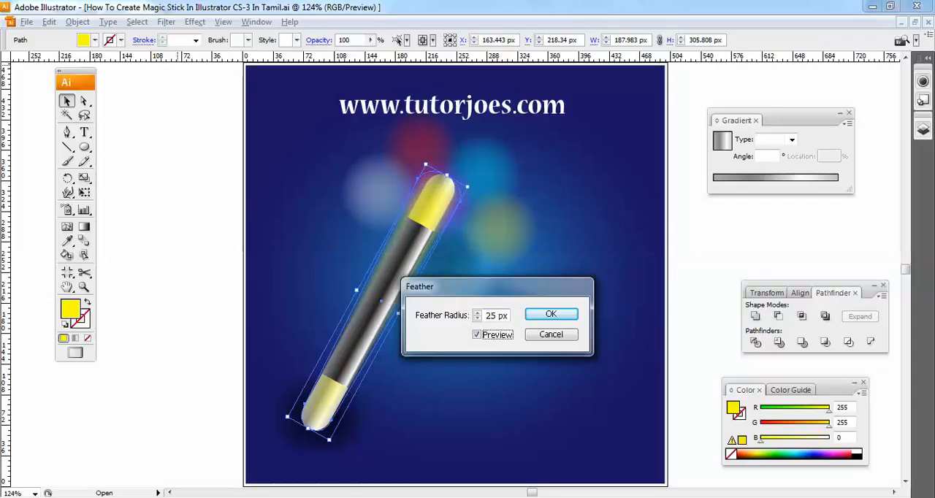
pyautogui.click(538, 315)
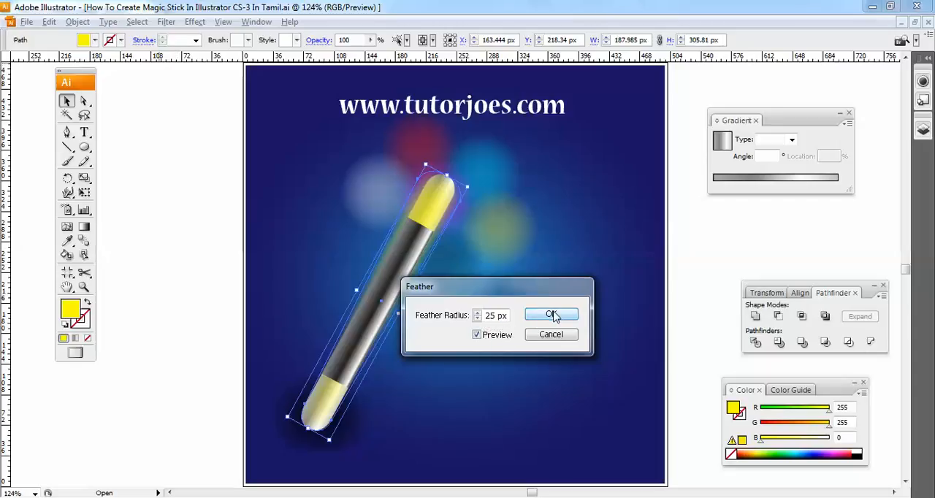
pyautogui.click(552, 314)
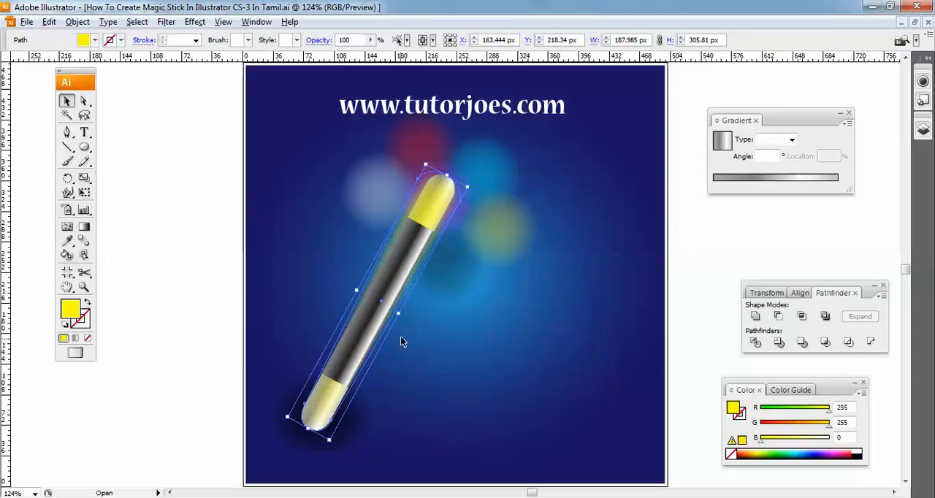
# - Enlarge the feathered yellow shape on both long sides and at its upper end to about 199 × 315 px
pyautogui.moveTo(395, 315)
pyautogui.mouseDown()
pyautogui.moveTo(388, 312)
pyautogui.moveTo(401, 315)
pyautogui.mouseUp()
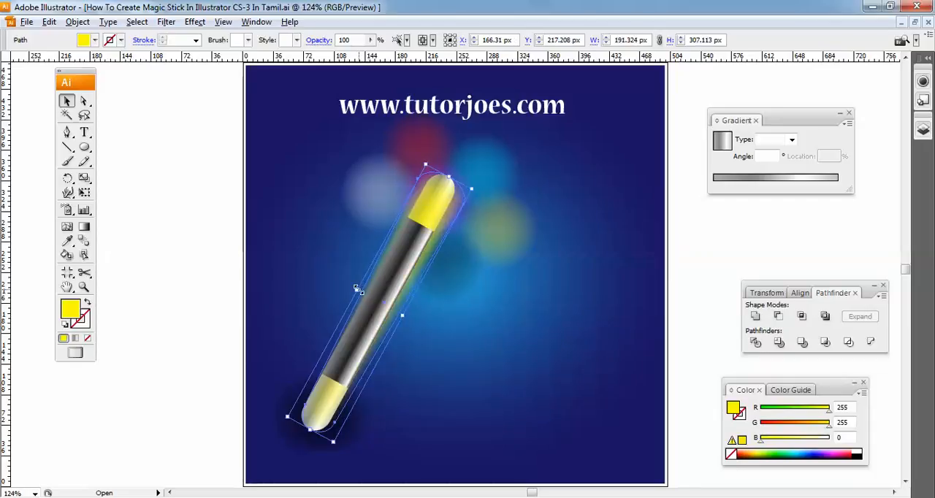
pyautogui.moveTo(358, 289); pyautogui.dragTo(351, 285)
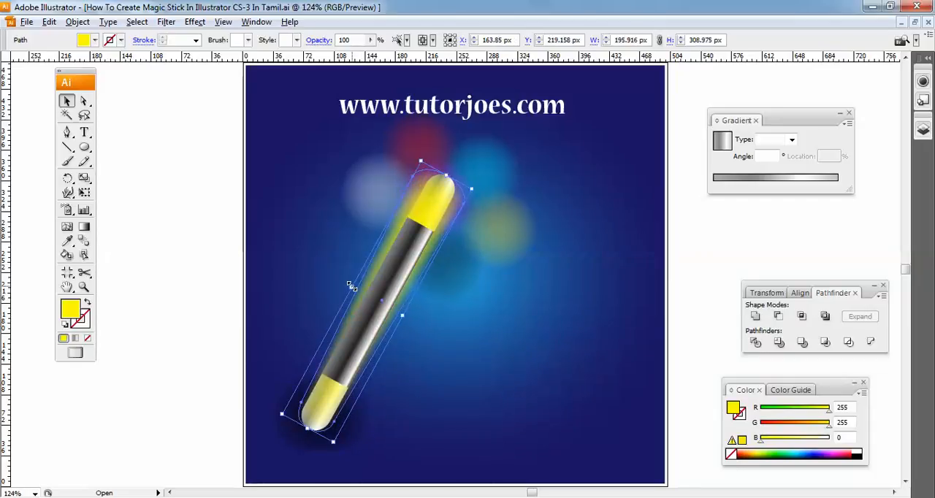
pyautogui.moveTo(447, 176)
pyautogui.mouseDown()
pyautogui.moveTo(456, 161)
pyautogui.moveTo(449, 169)
pyautogui.mouseUp()
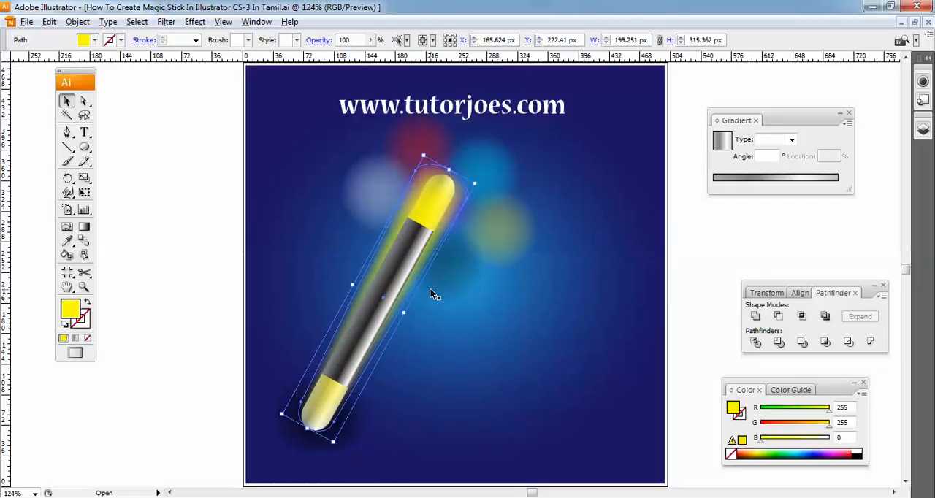
# - Send the feathered yellow shape backward so it sits behind the wand as a glow, and deselect it
pyautogui.hotkey('ctrl', '=')
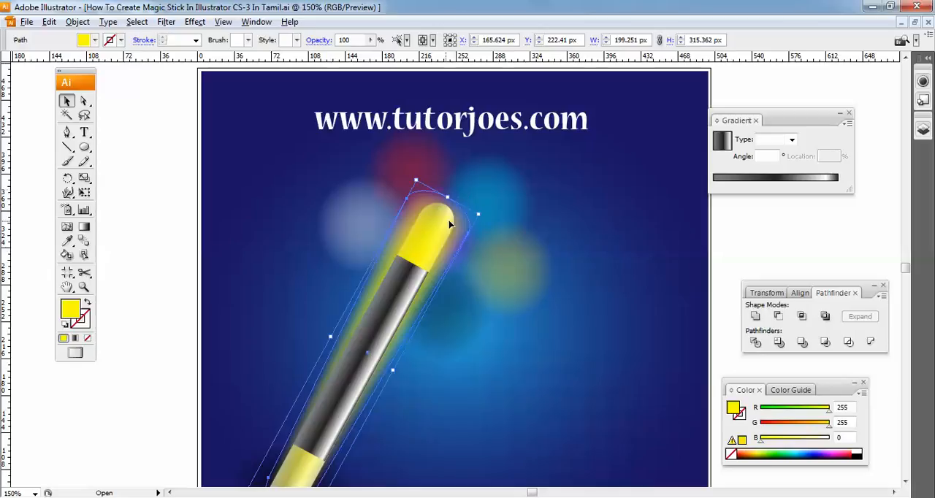
pyautogui.rightClick(385, 347)
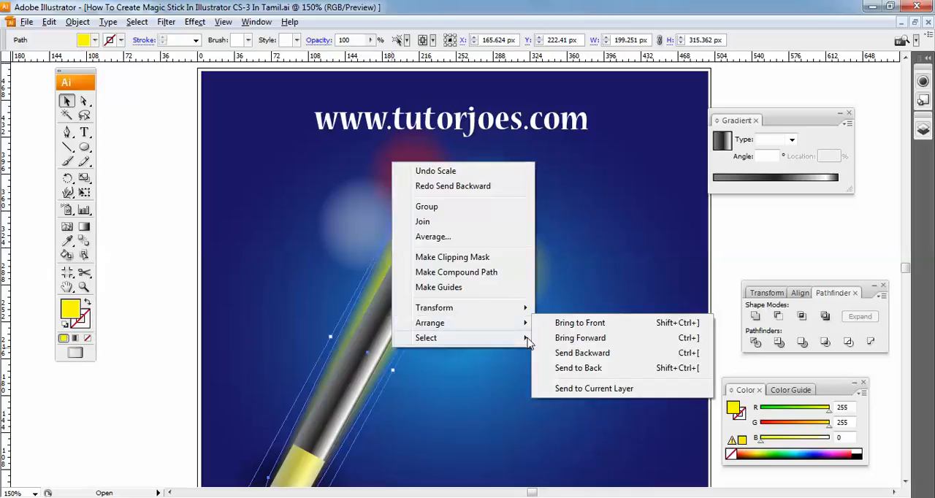
pyautogui.click(566, 353)
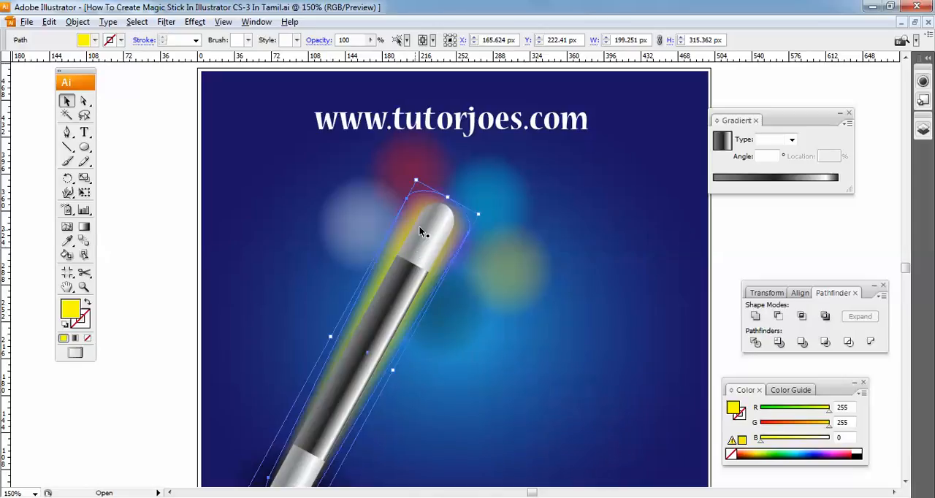
pyautogui.click(484, 301)
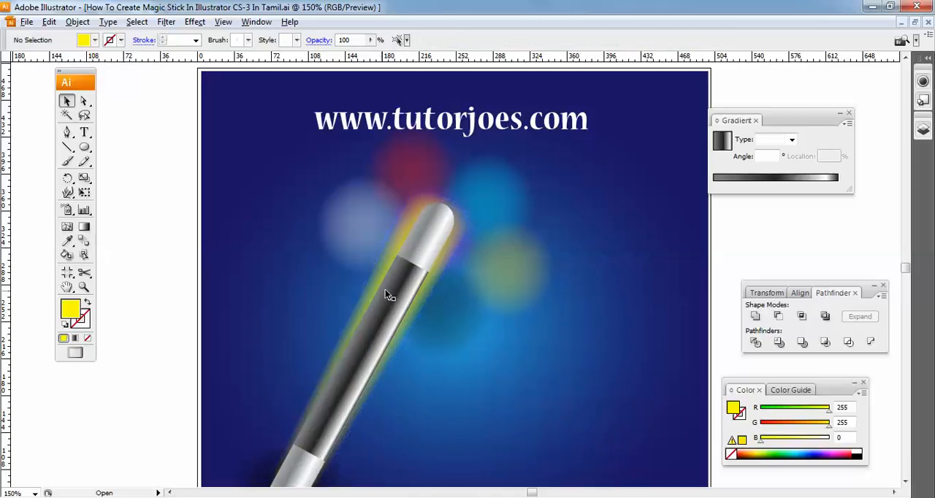
# - Narrow the yellow glow slightly on both long sides so it fits closer around the wand
pyautogui.hotkey('ctrl', '0')
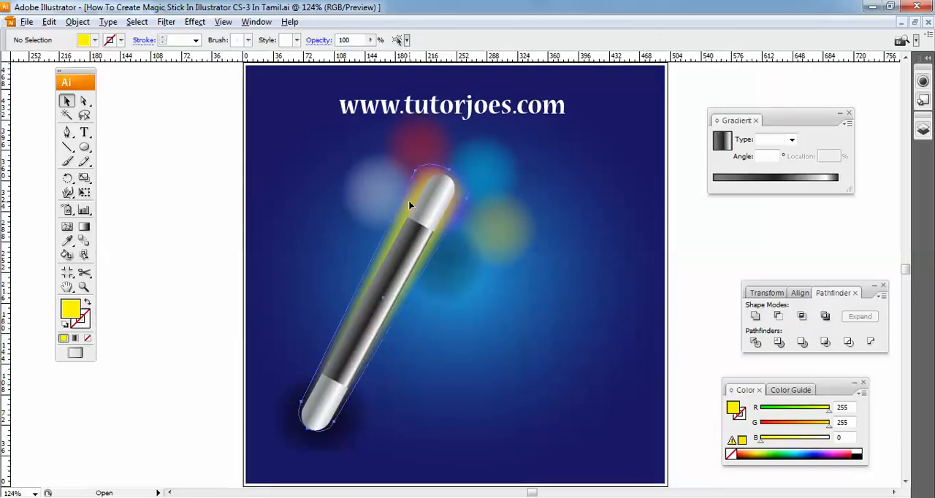
pyautogui.click(385, 272)
pyautogui.moveTo(352, 284); pyautogui.dragTo(354, 286)
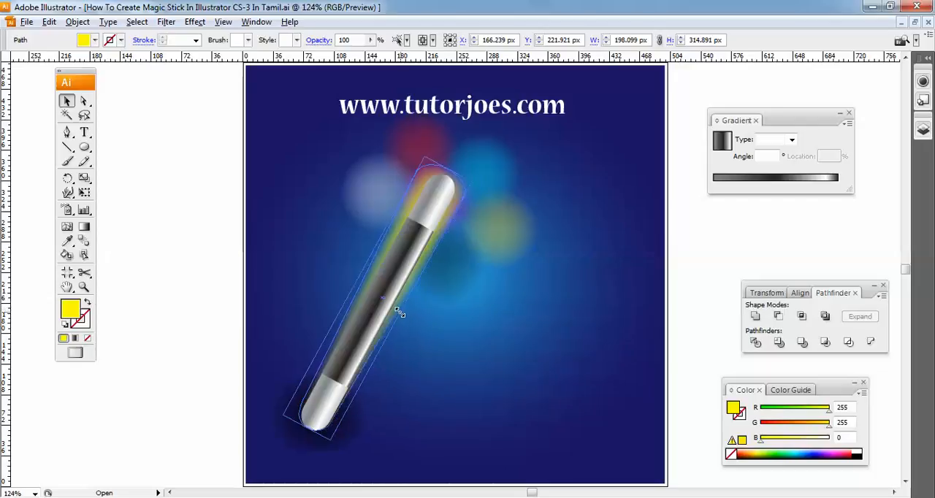
pyautogui.click(415, 312)
pyautogui.click(423, 250)
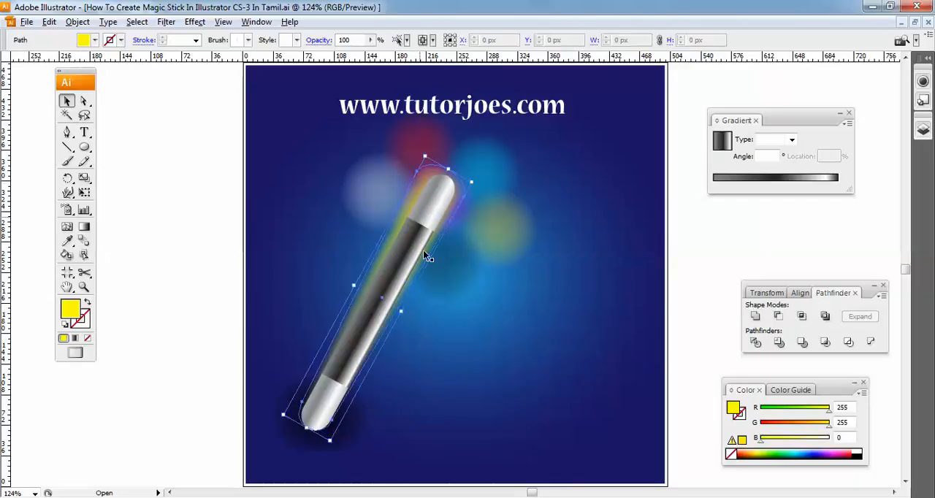
pyautogui.click(452, 336)
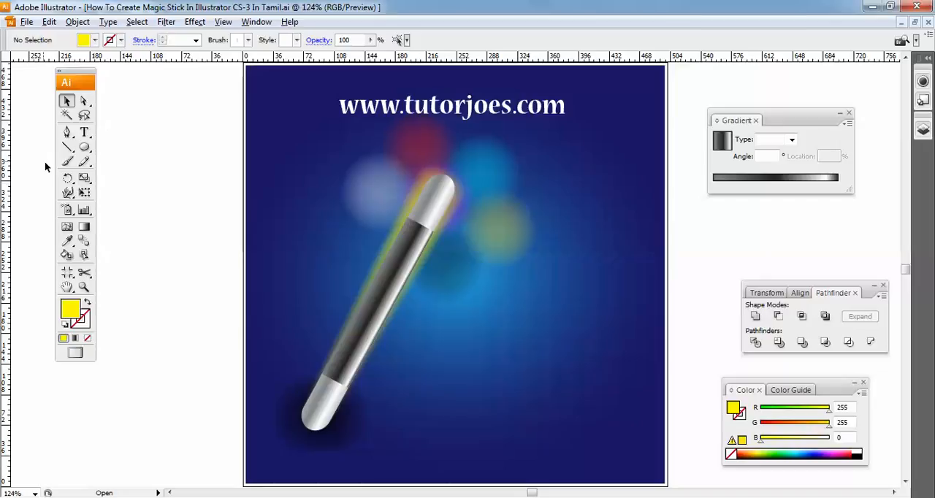
# - Draw a circle about 53.5 px wide on the background left of the wand and enlarge it to about 64.5 px
pyautogui.click(85, 147)
pyautogui.moveTo(84, 148); pyautogui.dragTo(144, 183)
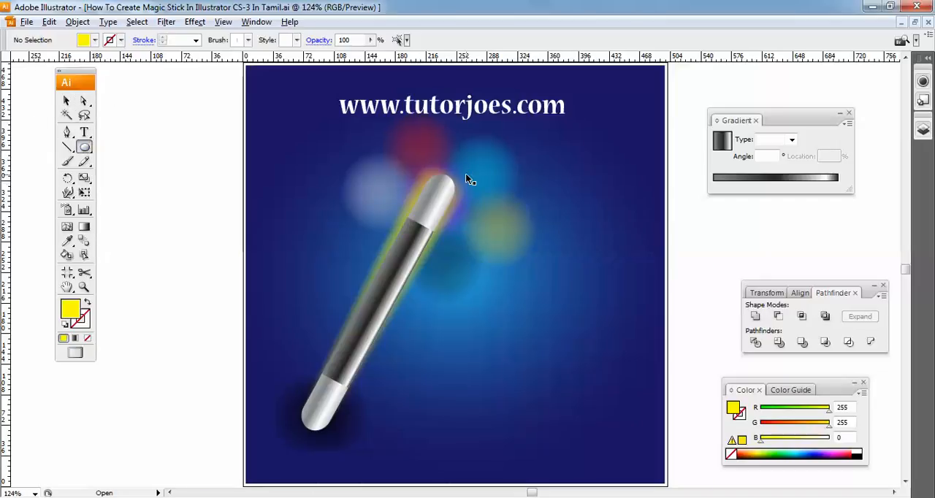
pyautogui.hotkey('ctrl', '+')
pyautogui.hotkey('ctrl', '+')
pyautogui.scroll(3, 465, 175)
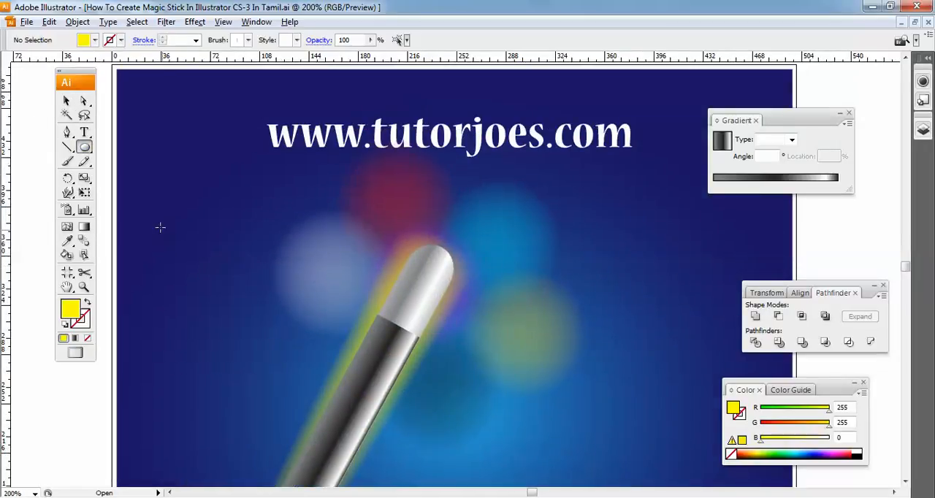
pyautogui.moveTo(174, 243); pyautogui.dragTo(229, 299)
pyautogui.click(67, 101)
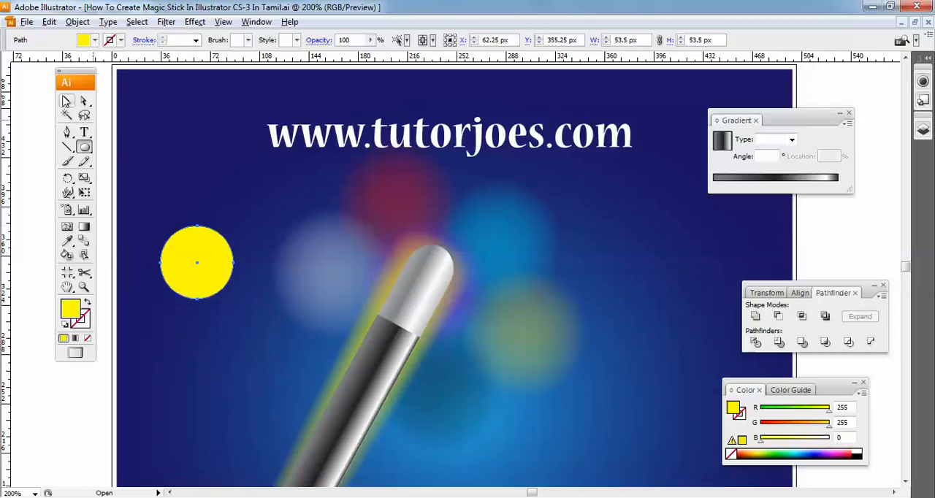
pyautogui.moveTo(234, 226); pyautogui.dragTo(240, 216)
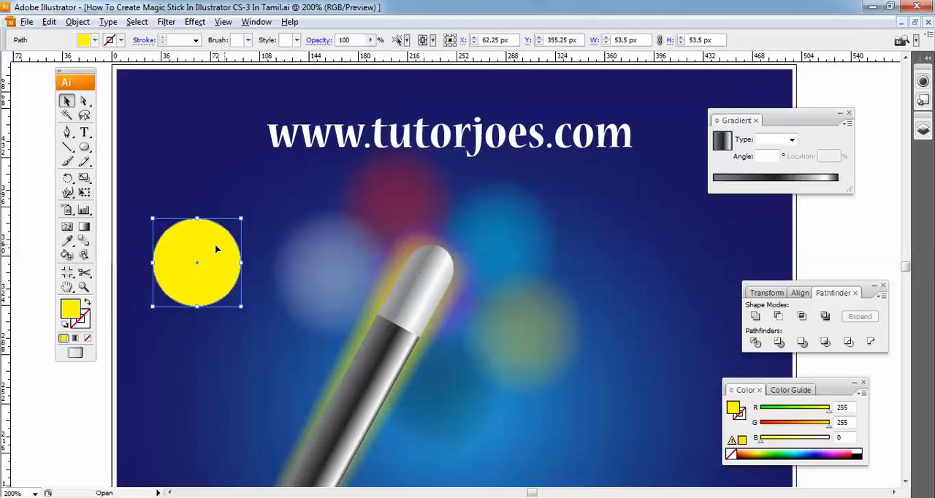
# - Fill the new circle with white
pyautogui.click(95, 41)
pyautogui.click(24, 54)
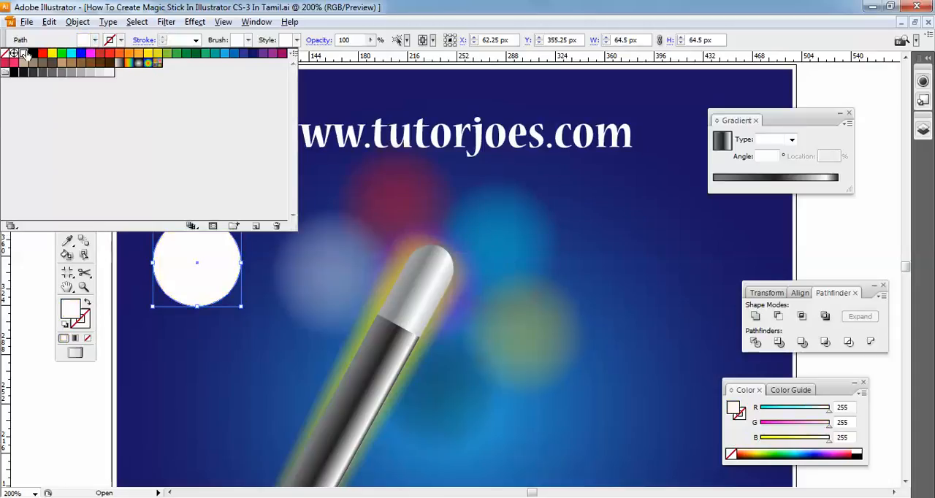
pyautogui.click(198, 322)
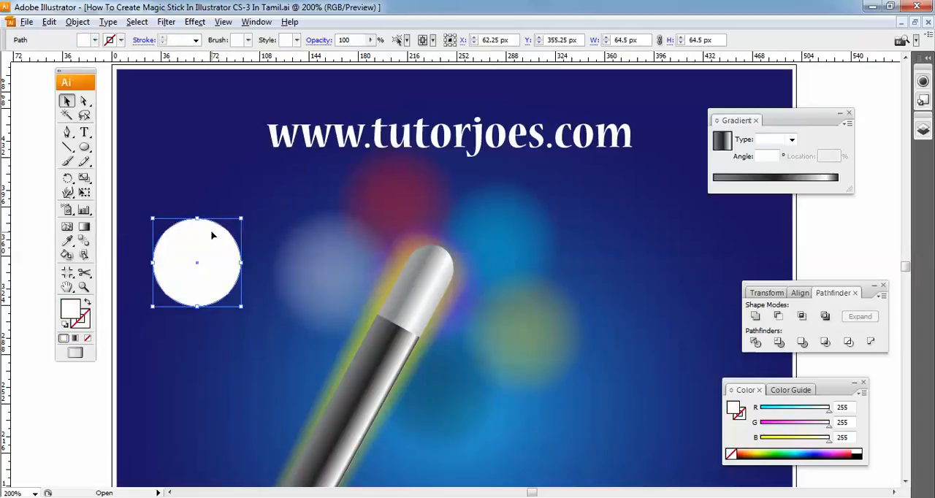
# - Apply a Pucker & Bloat effect of -90% to the white circle to turn it into a four-pointed star
pyautogui.click(196, 22)
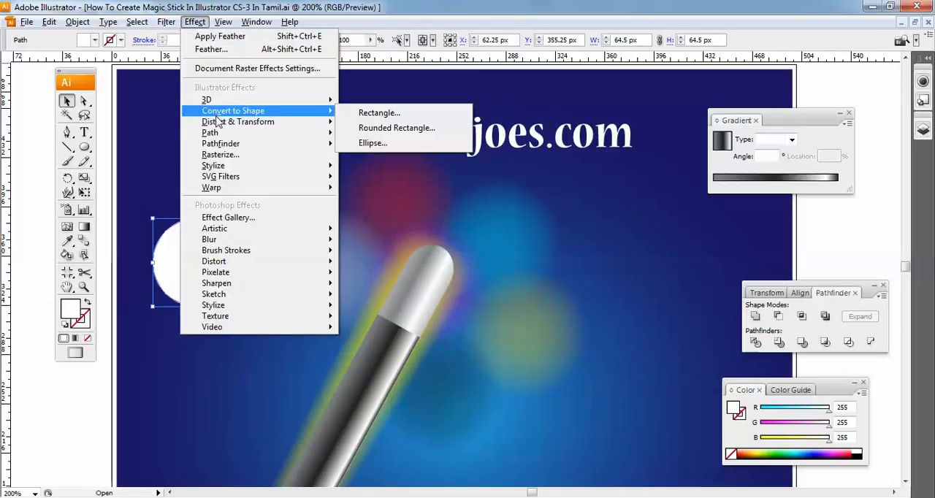
pyautogui.moveTo(220, 127)
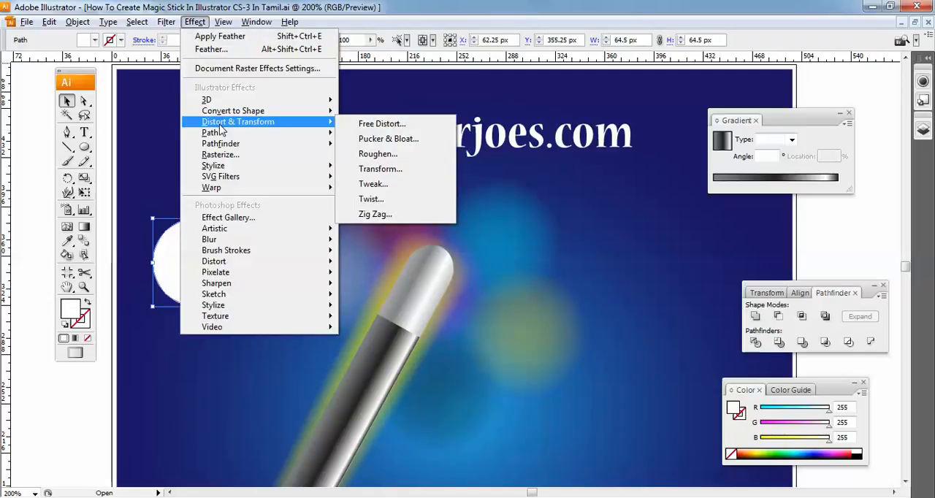
pyautogui.click(408, 146)
pyautogui.click(541, 284)
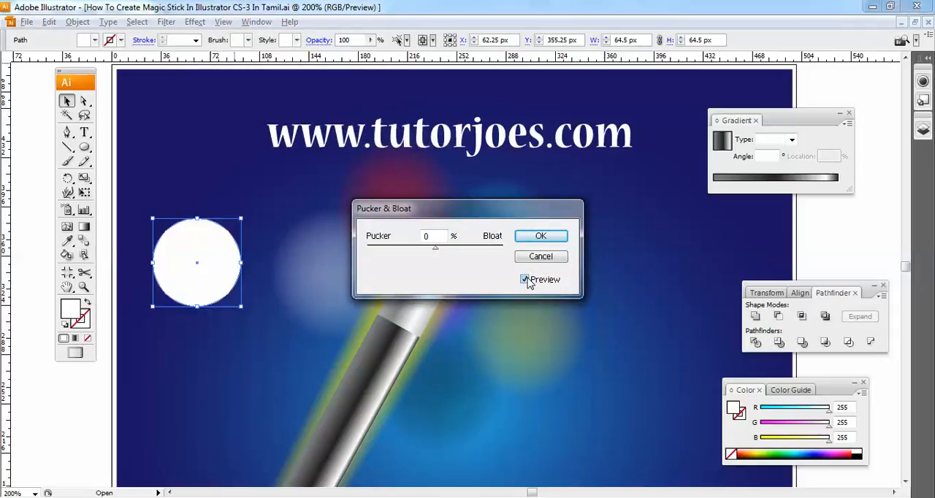
pyautogui.moveTo(436, 249); pyautogui.dragTo(413, 251)
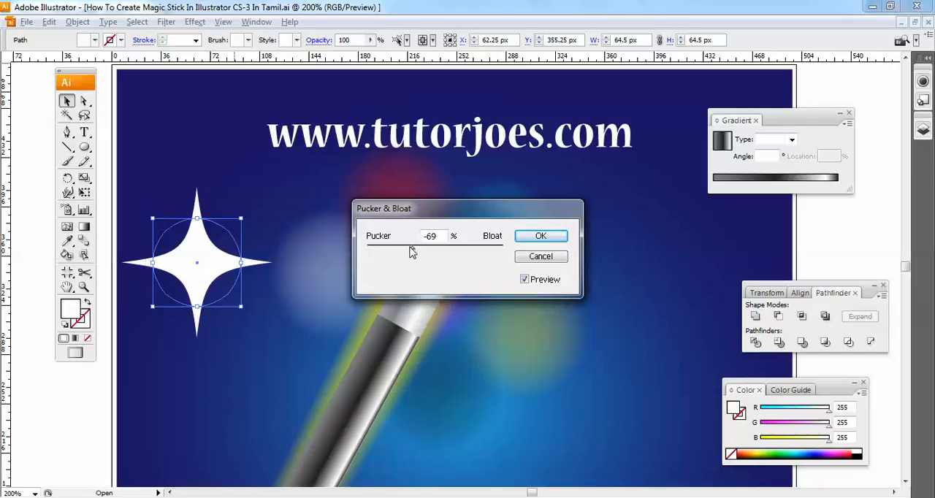
pyautogui.moveTo(398, 253); pyautogui.dragTo(396, 250)
pyautogui.click(446, 236)
pyautogui.write('-80')
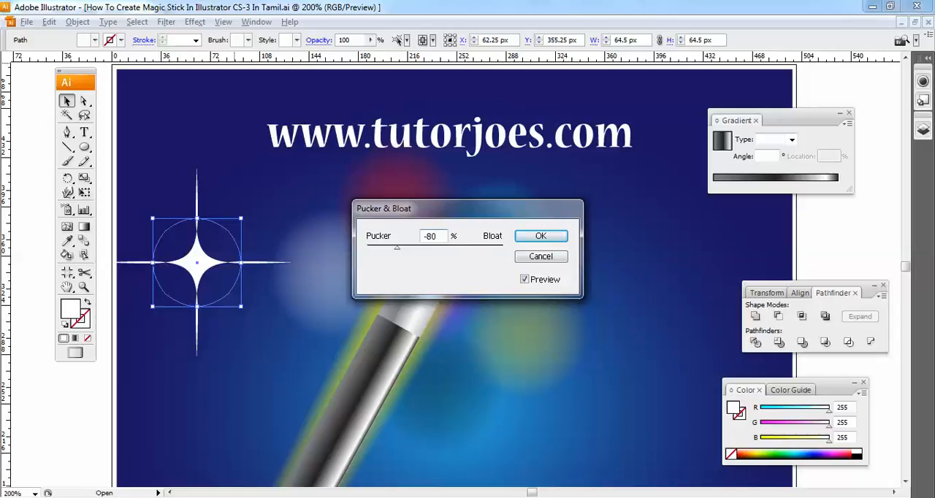
pyautogui.press('Tab')
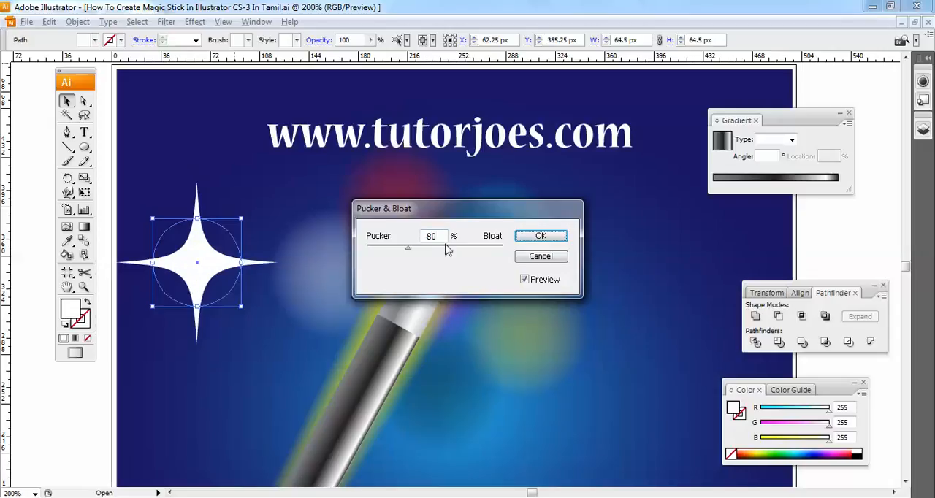
pyautogui.write('-90')
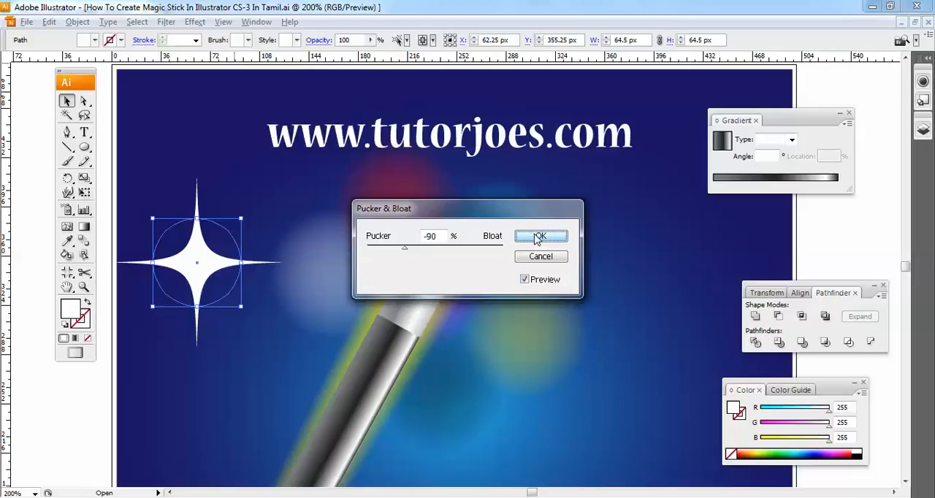
pyautogui.click(539, 236)
pyautogui.click(212, 187)
pyautogui.click(203, 246)
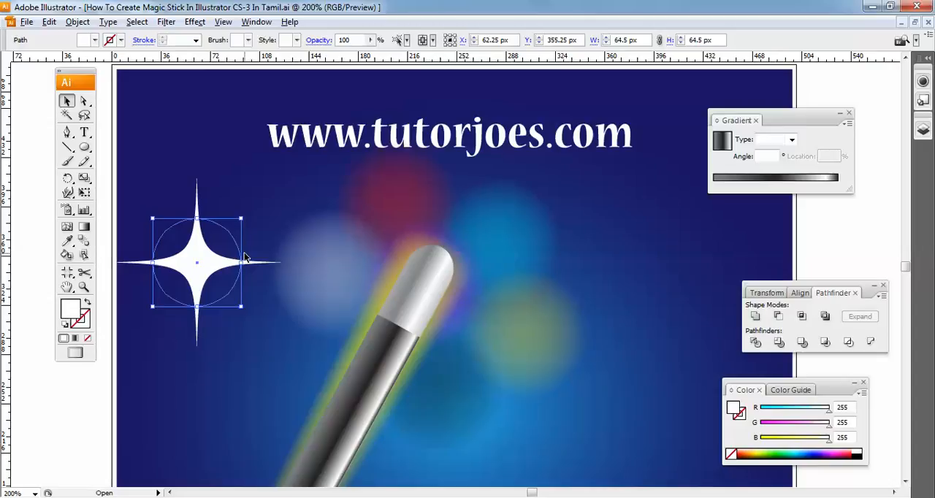
# - Expand the appearance of the white star and move it slightly toward the wand
pyautogui.click(78, 21)
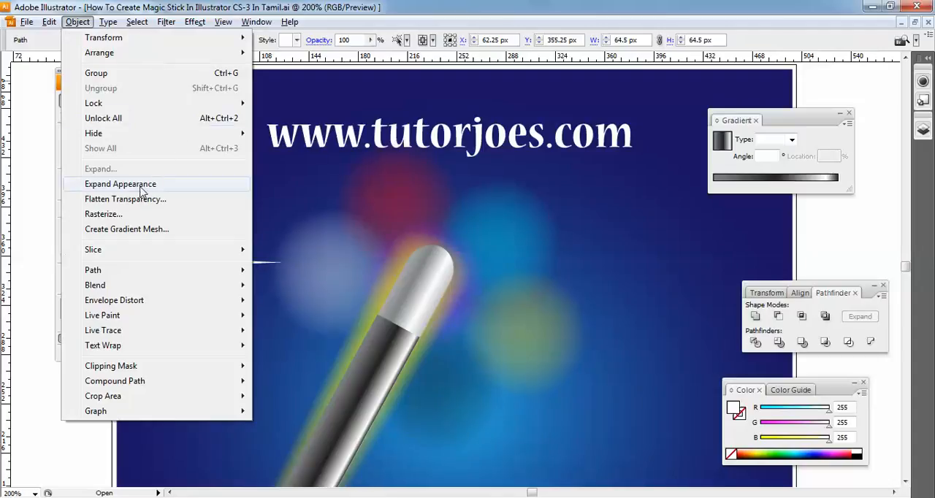
pyautogui.click(143, 186)
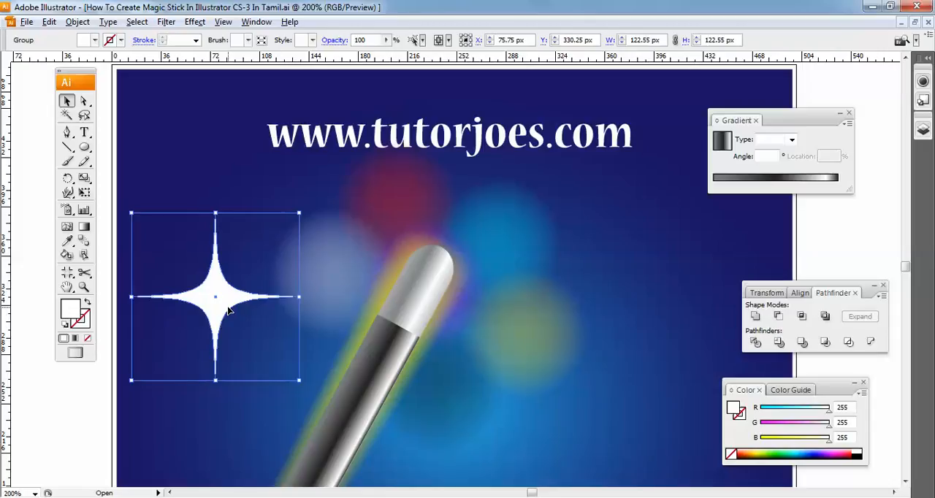
pyautogui.moveTo(228, 311); pyautogui.dragTo(235, 319)
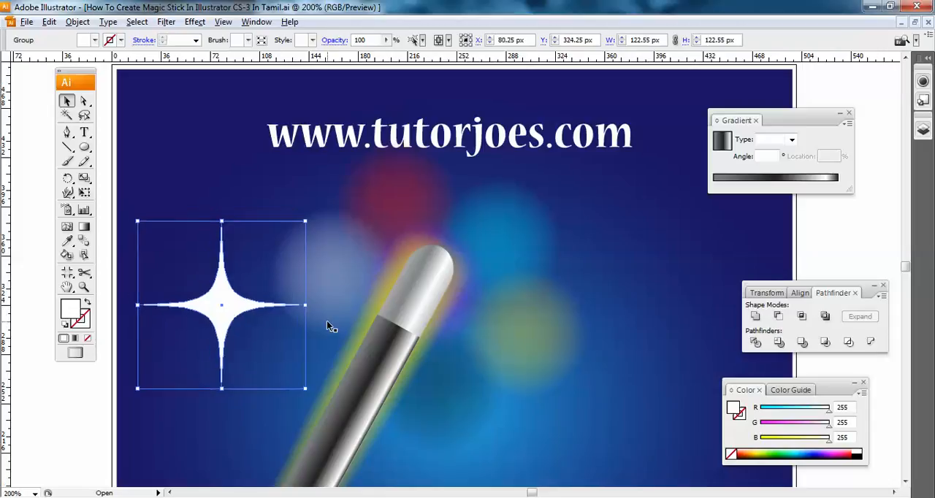
# - Draw a white circle about 61.5 px wide and centre it over the four-pointed star
pyautogui.click(85, 148)
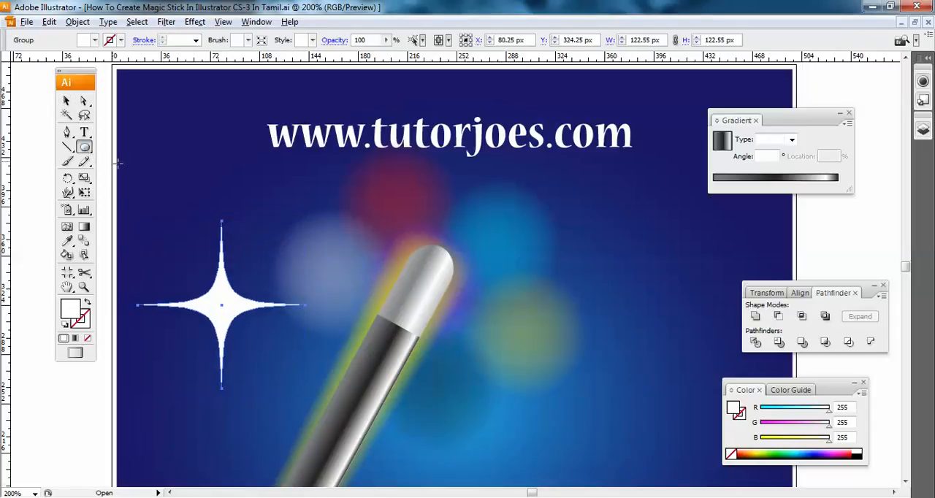
pyautogui.keyDown('ctrl'); pyautogui.click(194, 279); pyautogui.keyUp('ctrl')
pyautogui.moveTo(231, 329); pyautogui.dragTo(275, 354)
pyautogui.press('v')
pyautogui.moveTo(225, 299); pyautogui.dragTo(499, 299)
pyautogui.moveTo(221, 303); pyautogui.dragTo(232, 305)
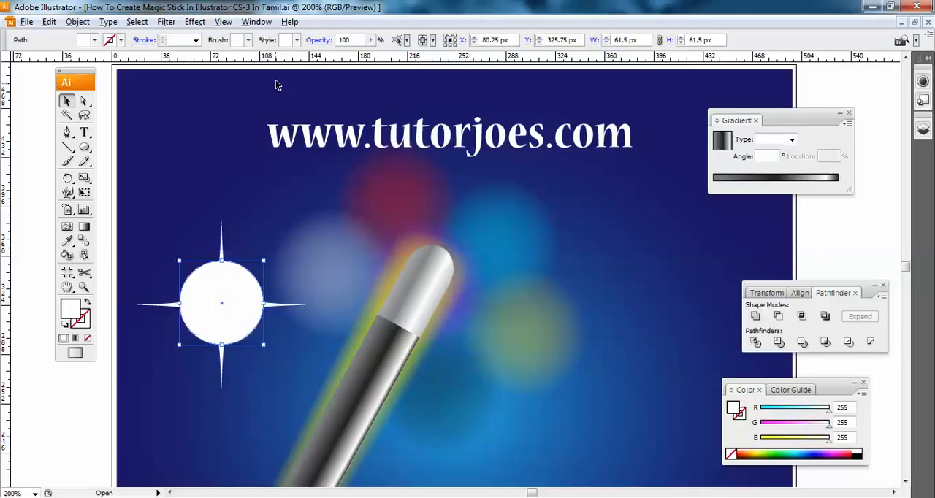
# - Apply a Feather effect with a 15 px radius to the white circle, previewing 10 px first
pyautogui.click(195, 22)
pyautogui.moveTo(256, 165)
pyautogui.click(374, 198)
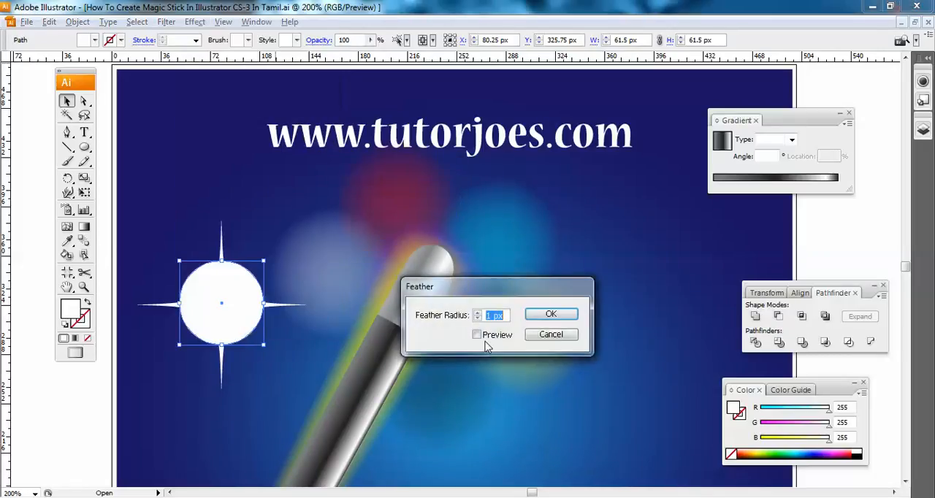
pyautogui.click(491, 335)
pyautogui.moveTo(510, 315); pyautogui.dragTo(459, 314)
pyautogui.press('Tab')
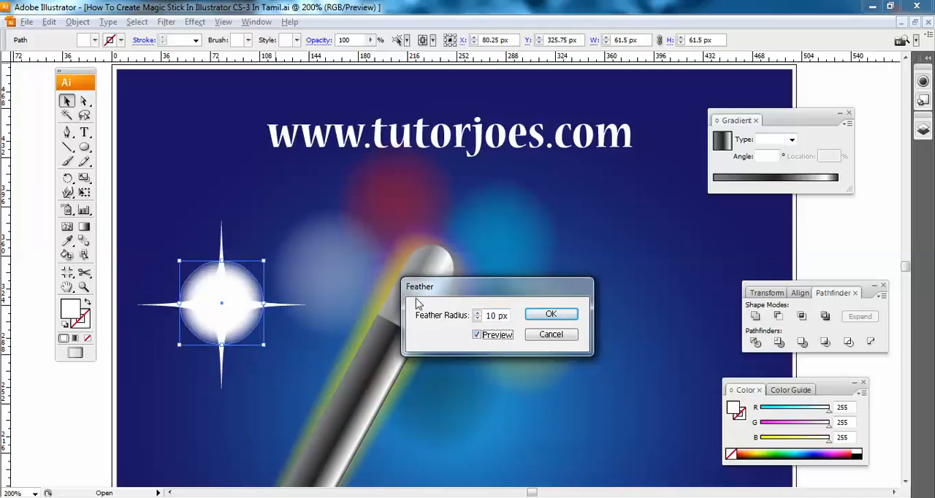
pyautogui.moveTo(492, 316); pyautogui.dragTo(495, 317)
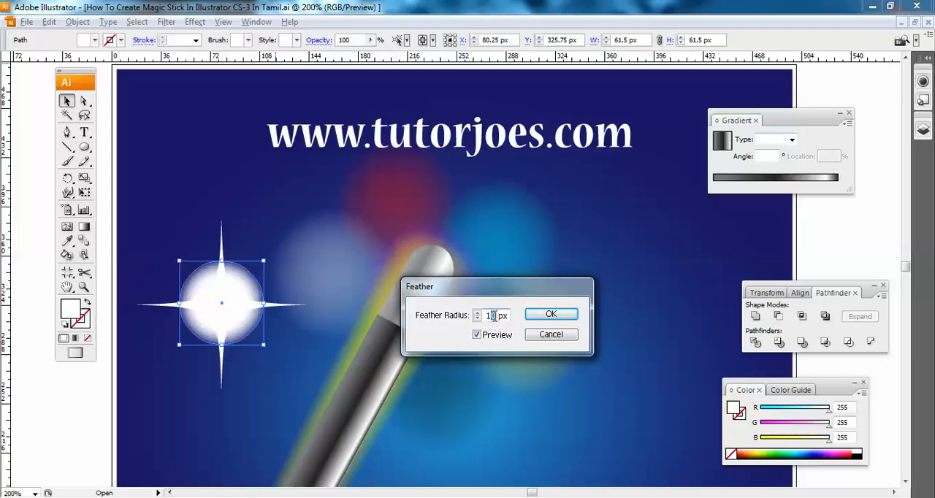
pyautogui.write('15')
pyautogui.press('Tab')
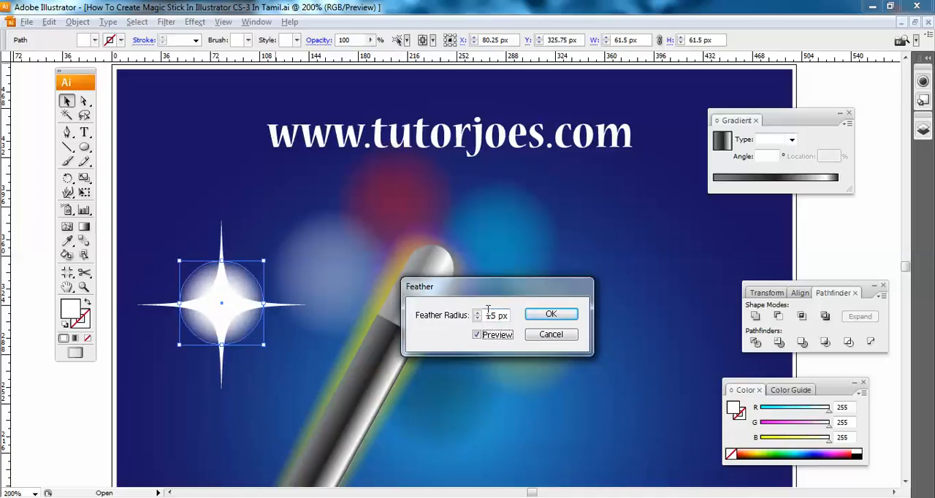
pyautogui.click(549, 316)
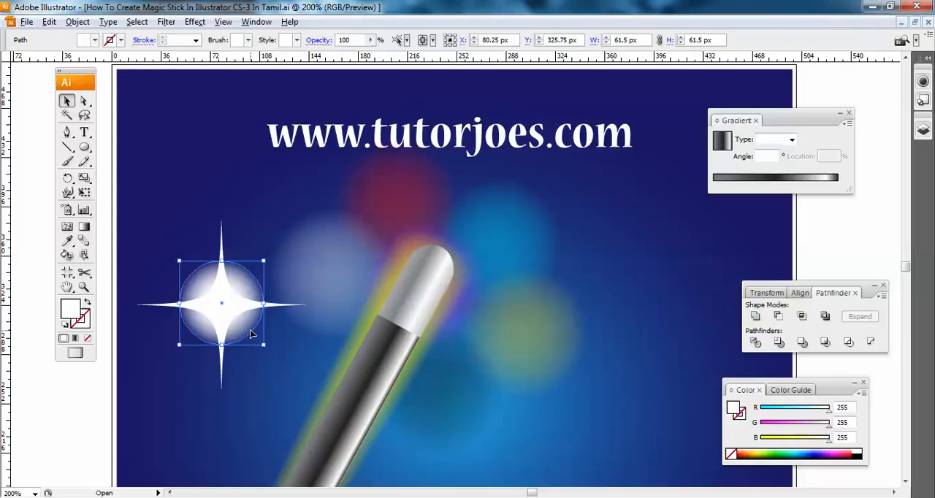
# - Group the four-pointed star with the feathered circle
pyautogui.keyDown('shift'); pyautogui.click(225, 234); pyautogui.keyUp('shift')
pyautogui.hotkey('ctrl', 'shift', 'b')
pyautogui.hotkey('ctrl', 'g')
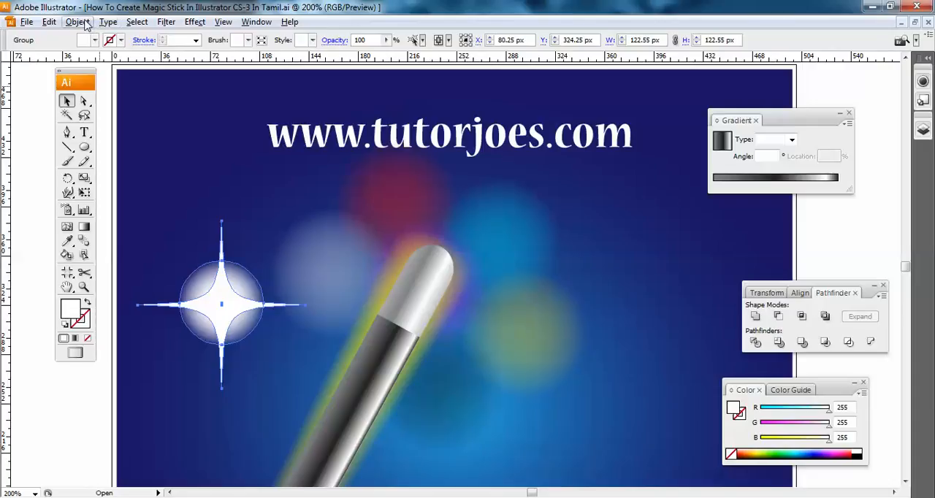
pyautogui.click(77, 22)
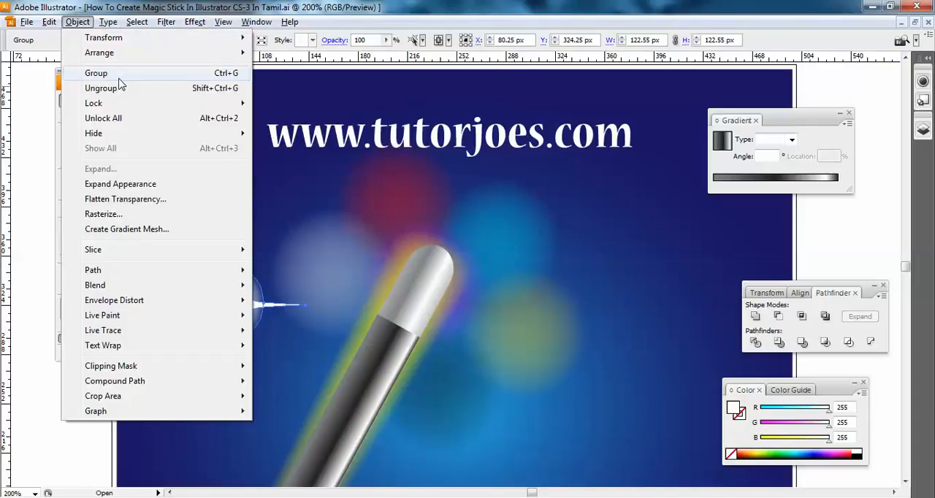
pyautogui.click(336, 324)
pyautogui.click(225, 306)
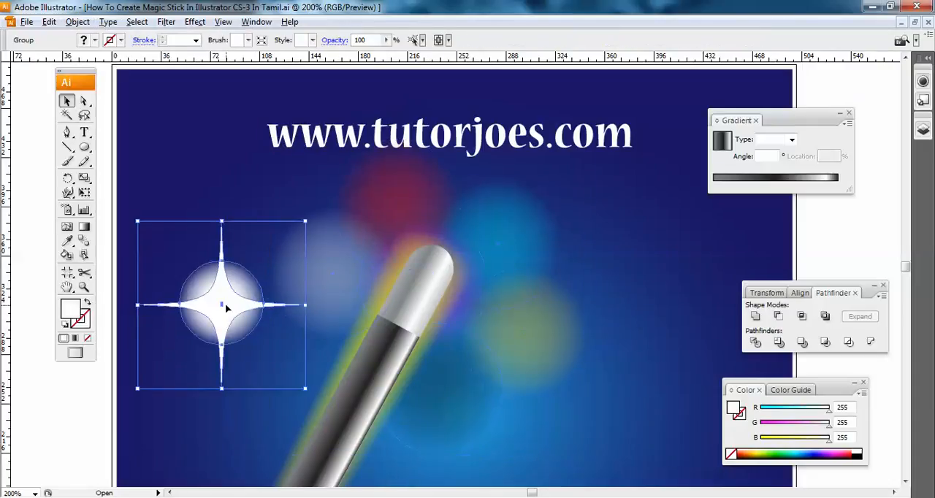
# - Move the star group onto the wand tip and shrink it to about 57.5 px wide
pyautogui.moveTo(236, 309); pyautogui.dragTo(423, 278)
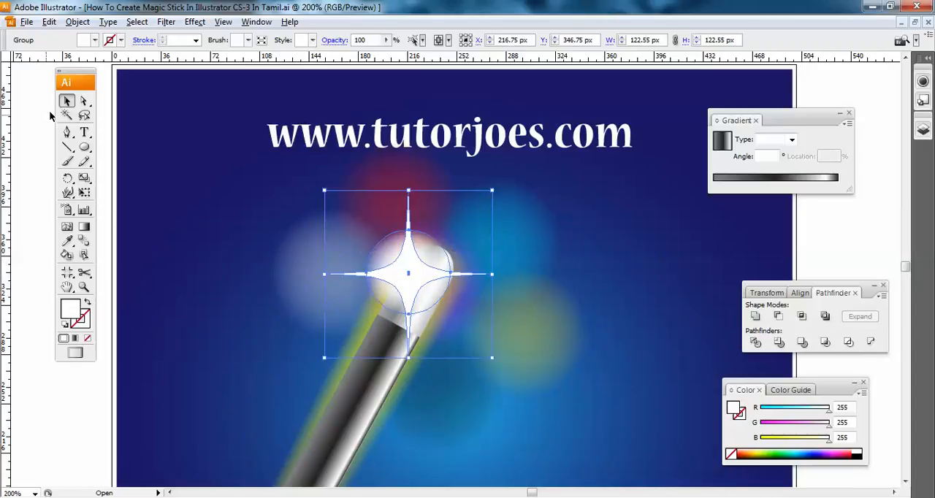
pyautogui.click(495, 193)
pyautogui.click(433, 313)
pyautogui.click(369, 274)
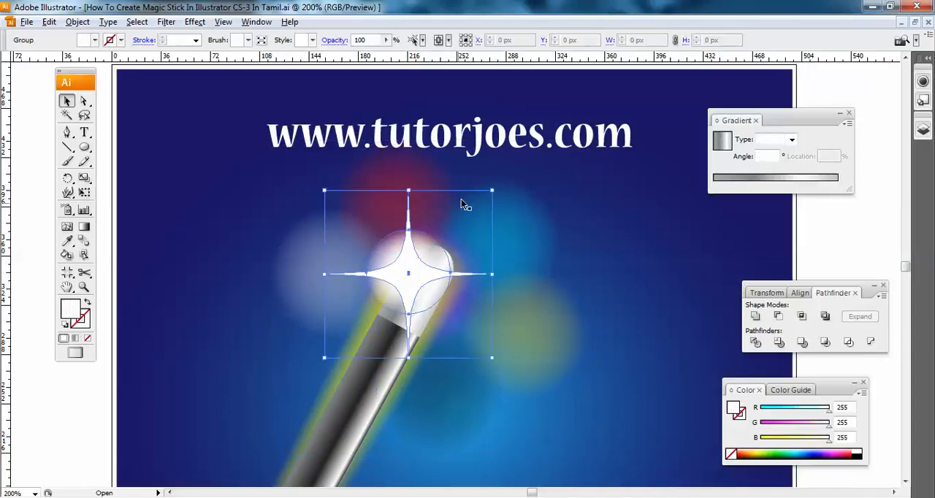
pyautogui.moveTo(493, 191); pyautogui.dragTo(448, 236)
pyautogui.moveTo(418, 283); pyautogui.dragTo(435, 248)
pyautogui.click(590, 247)
pyautogui.click(433, 243)
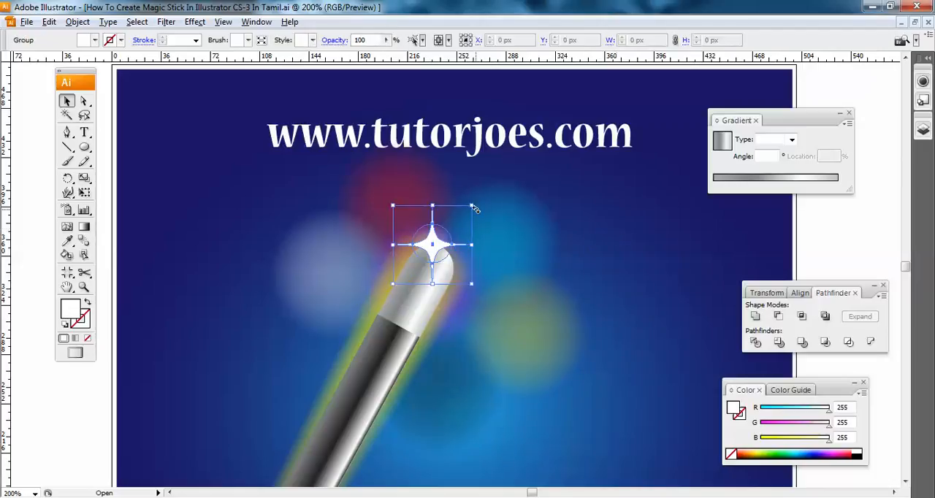
pyautogui.click(642, 266)
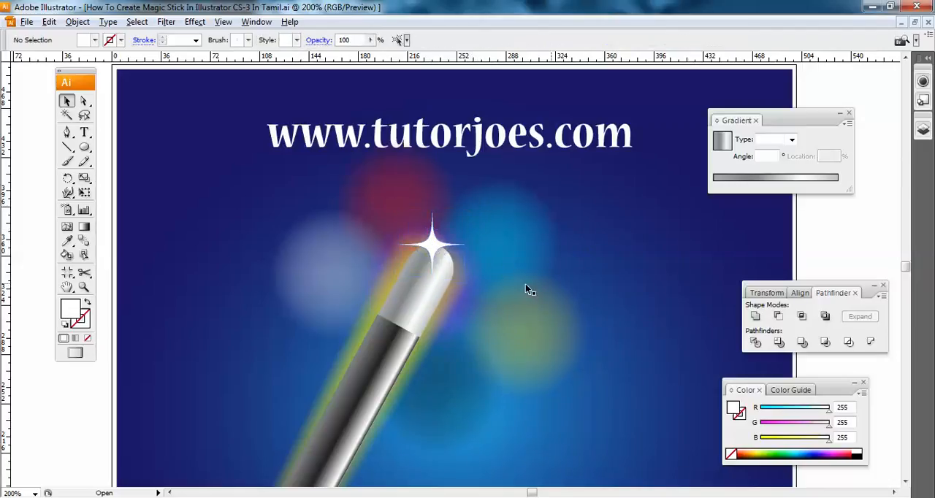
# - Undo the star group's resizing and moves, the grouping, and the circle's 15 px feather
pyautogui.hotkey('ctrl', 'z')
pyautogui.hotkey('ctrl', 'z')
pyautogui.hotkey('ctrl', 'z')
pyautogui.hotkey('ctrl', 'z')
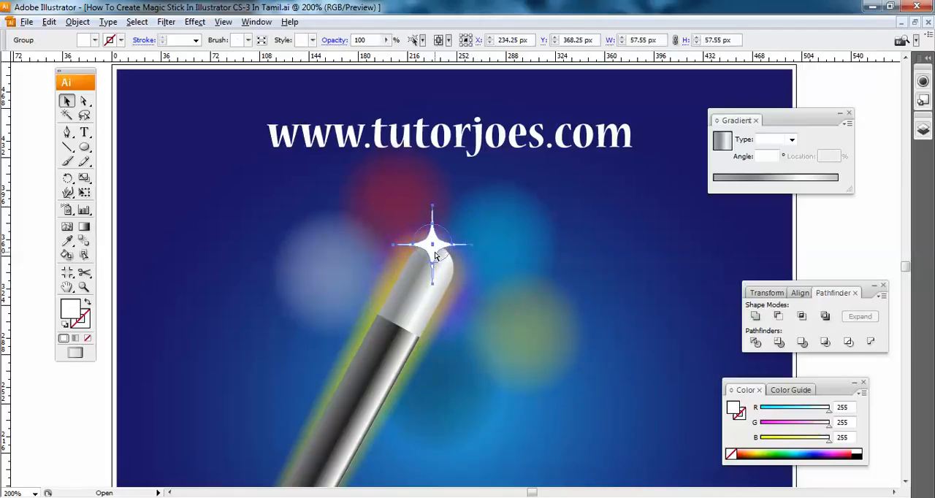
pyautogui.hotkey('ctrl', 'z')
pyautogui.hotkey('ctrl', 'z')
pyautogui.hotkey('ctrl', 'z')
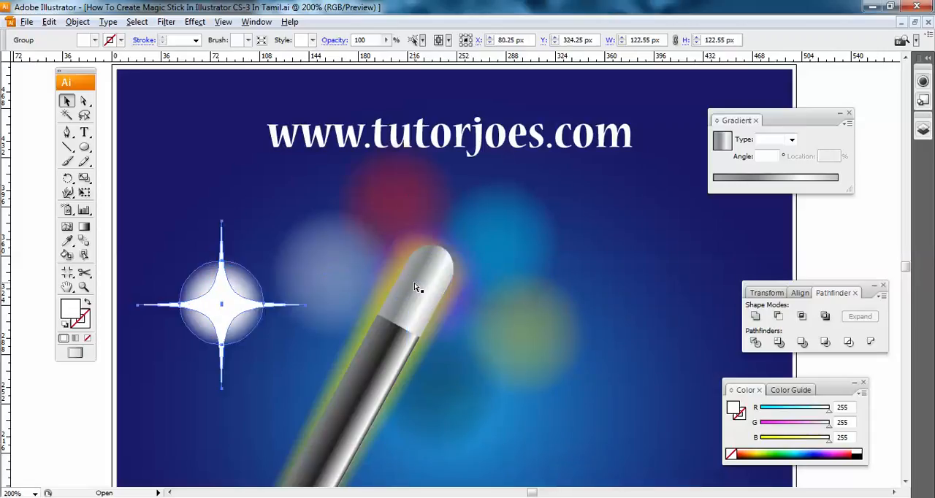
pyautogui.hotkey('ctrl', 'z')
# - Apply a Feather effect with an 8 px radius to the white circle over the star
pyautogui.click(175, 22)
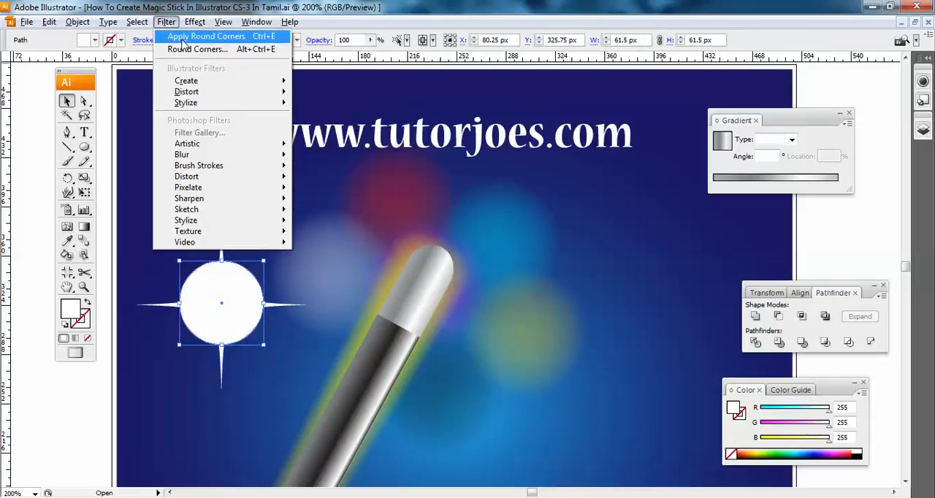
pyautogui.moveTo(195, 21)
pyautogui.moveTo(241, 166)
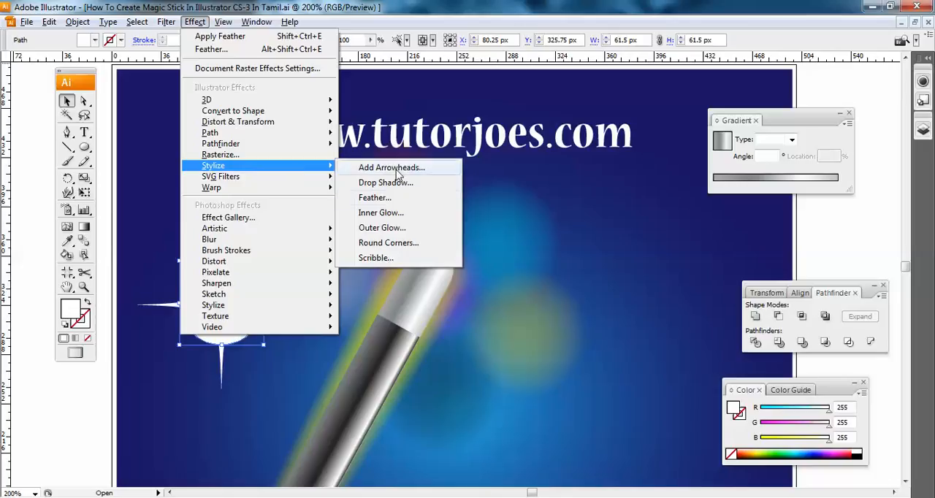
pyautogui.click(402, 198)
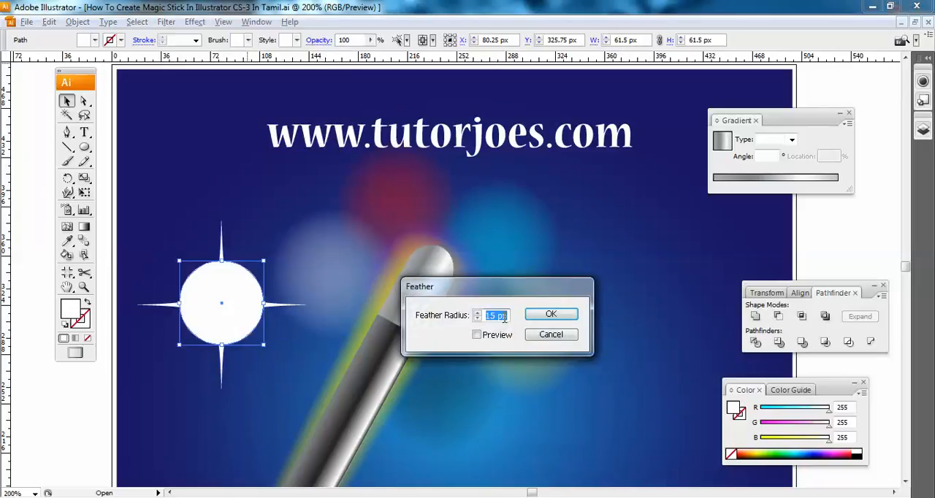
pyautogui.write('8')
pyautogui.press('Return')
# - Group the star with its feathered circle and shrink the group to about 40 px wide
pyautogui.keyDown('shift'); pyautogui.click(222, 248); pyautogui.keyUp('shift')
pyautogui.hotkey('ctrl', 'g')
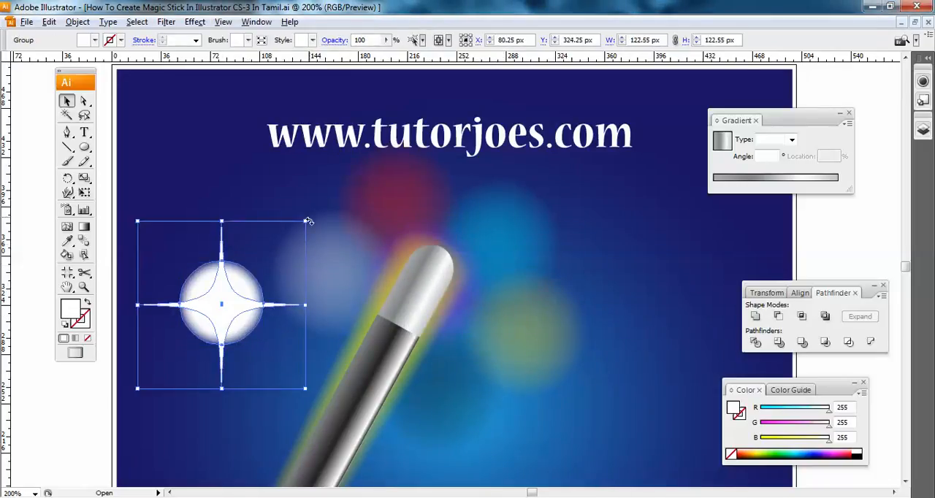
pyautogui.moveTo(305, 219); pyautogui.dragTo(249, 277)
pyautogui.click(228, 315)
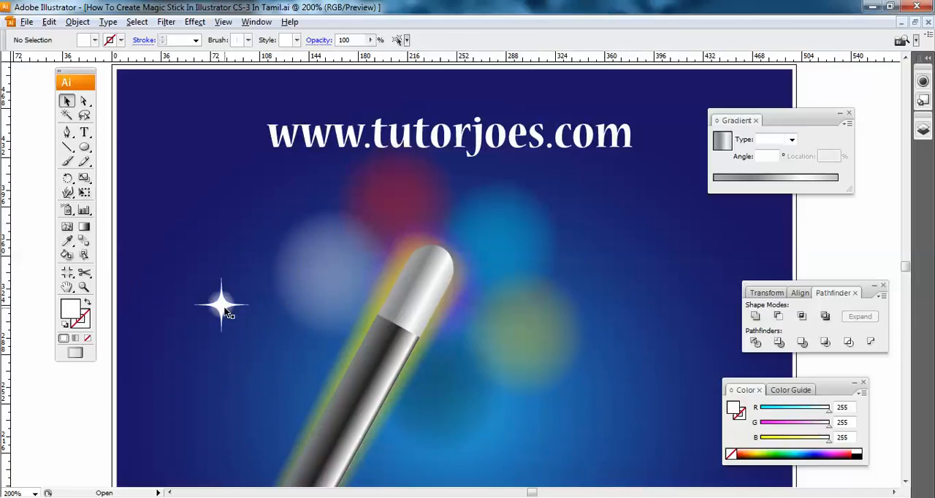
# - Place the sparkle at the wand tip, with tilted copies above the blue glow and on the wand's right edge
pyautogui.moveTo(220, 316); pyautogui.dragTo(577, 266)
pyautogui.click(454, 305)
pyautogui.moveTo(478, 268); pyautogui.dragTo(490, 279)
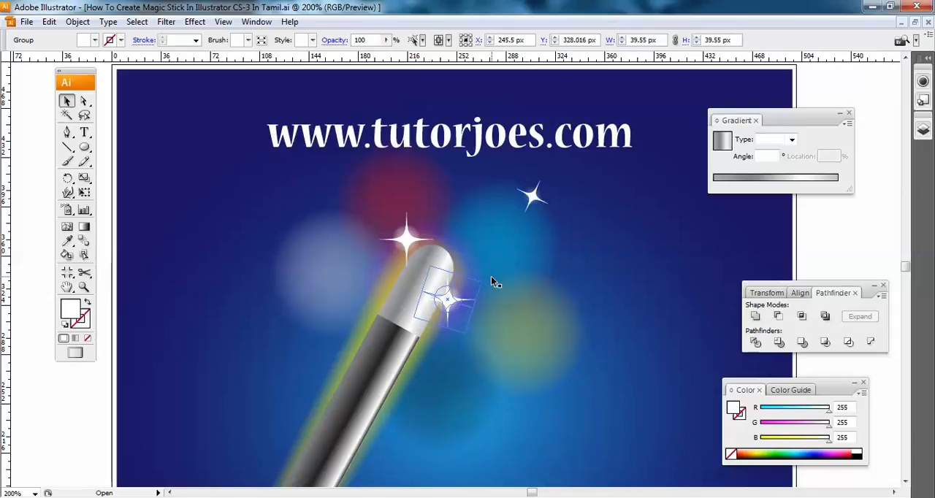
# - Shrink the right-edge sparkle to about 37.5 px and place smaller copies on both sides of the wand tip and over the white glow
pyautogui.moveTo(483, 283); pyautogui.dragTo(337, 288)
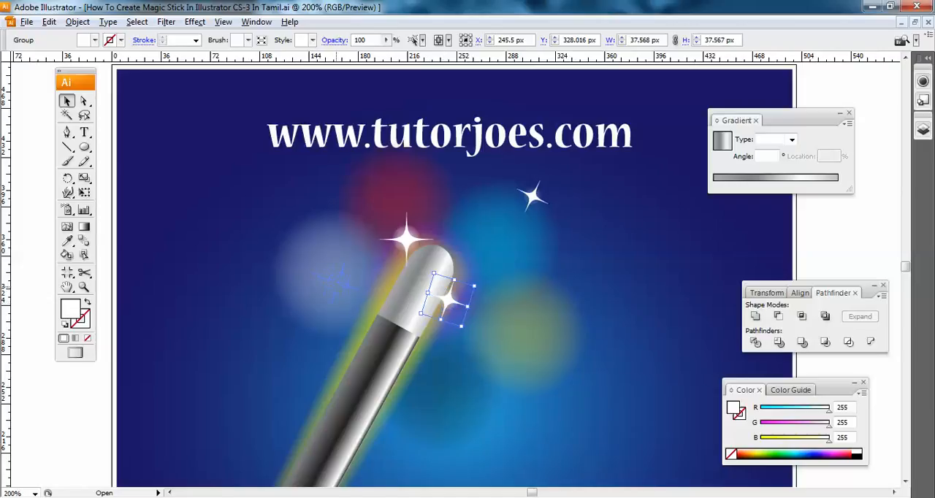
pyautogui.moveTo(361, 316); pyautogui.dragTo(351, 229)
pyautogui.moveTo(351, 229); pyautogui.dragTo(469, 257)
pyautogui.click(352, 230)
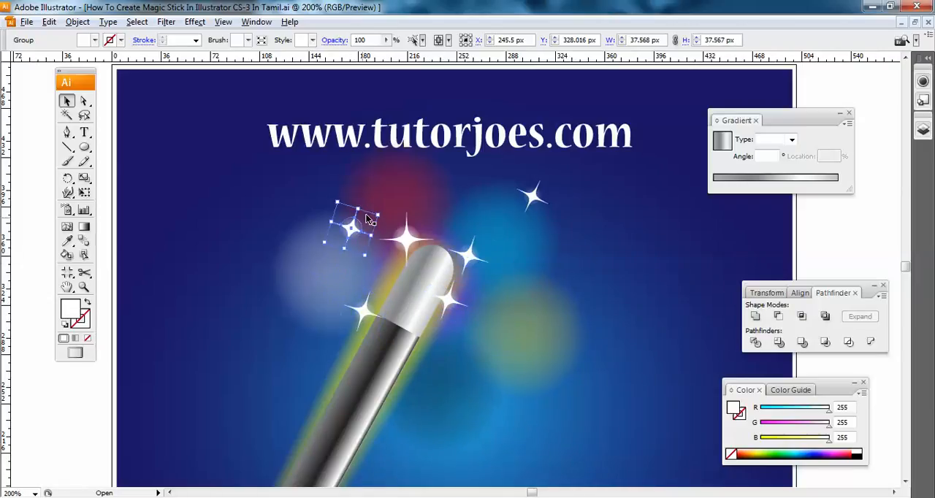
# - Tilt the sparkle at the wand tip and scatter more sparkle copies over the coloured glow circles
pyautogui.click(407, 239)
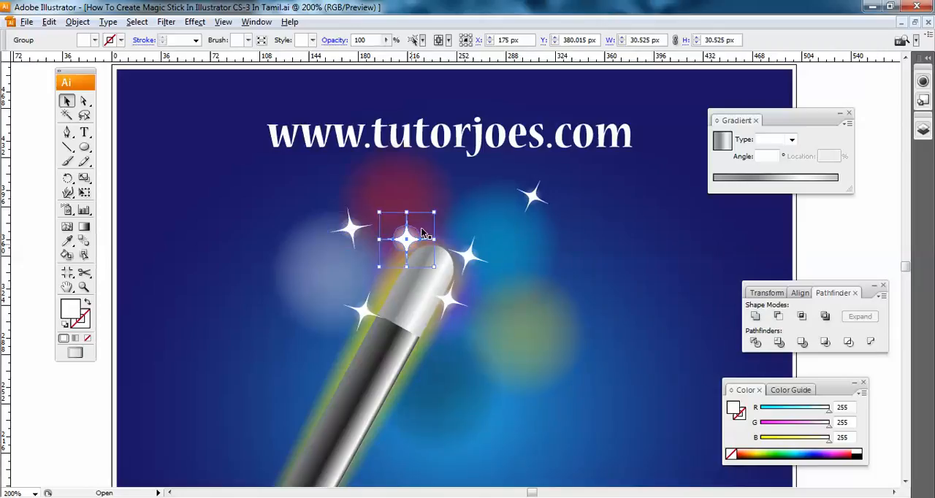
pyautogui.moveTo(437, 207)
pyautogui.mouseDown()
pyautogui.moveTo(423, 201)
pyautogui.moveTo(444, 220)
pyautogui.mouseUp()
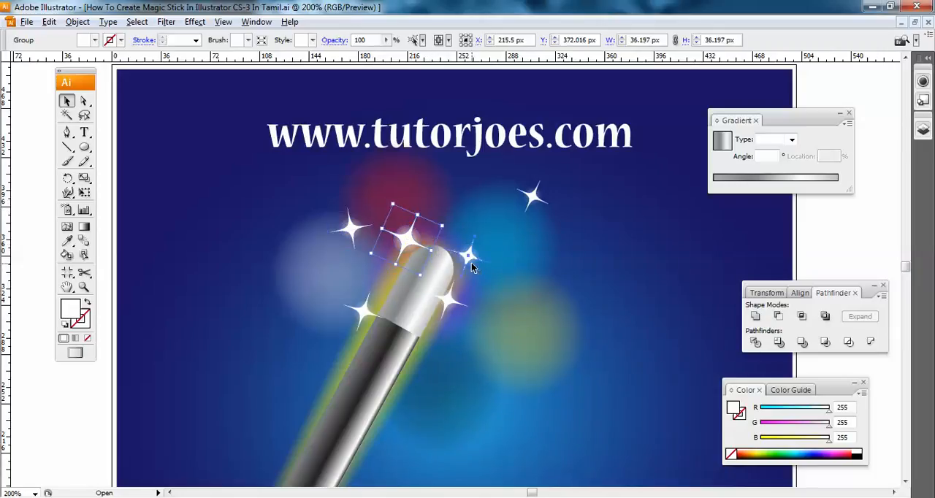
pyautogui.moveTo(435, 234); pyautogui.dragTo(469, 235)
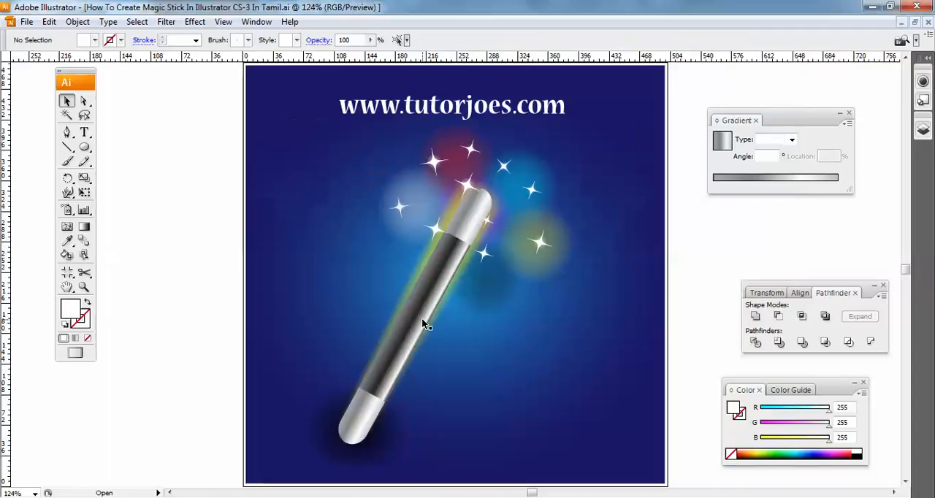
# - Shift the whole wand artwork with its glows and sparkles slightly on the background and deselect it
pyautogui.click(466, 214)
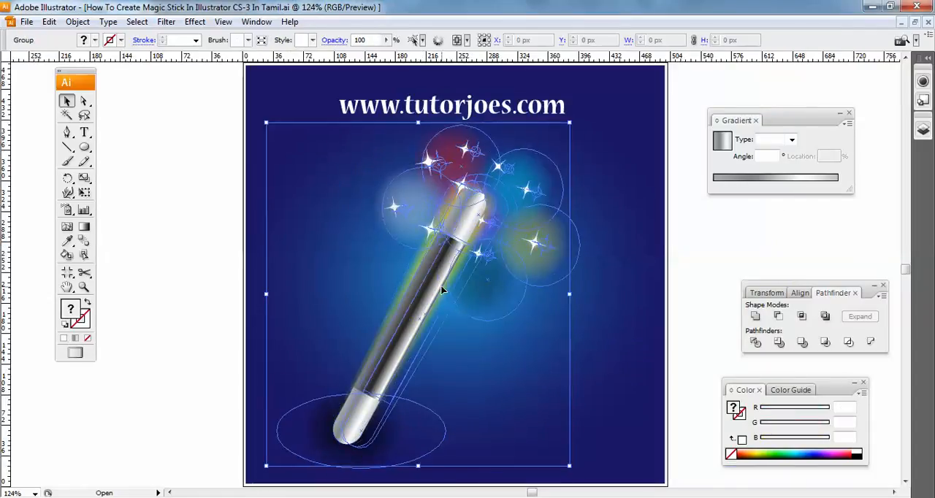
pyautogui.click(226, 204)
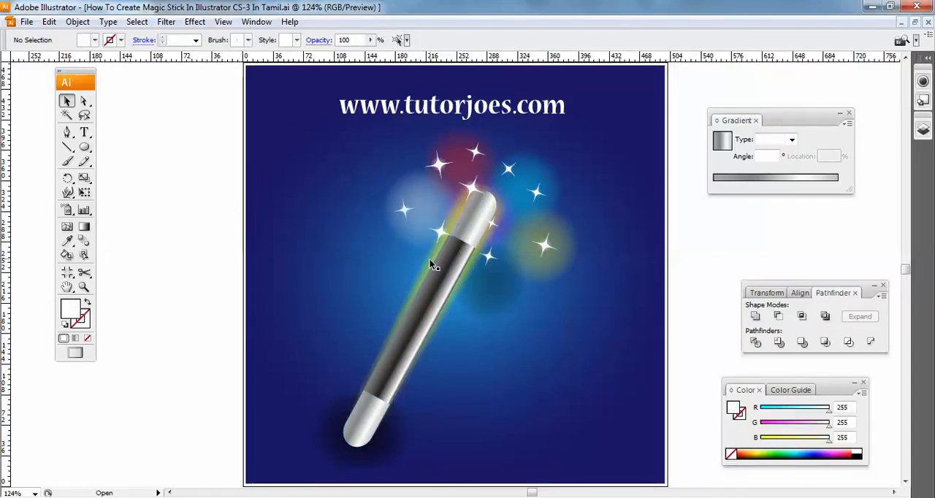